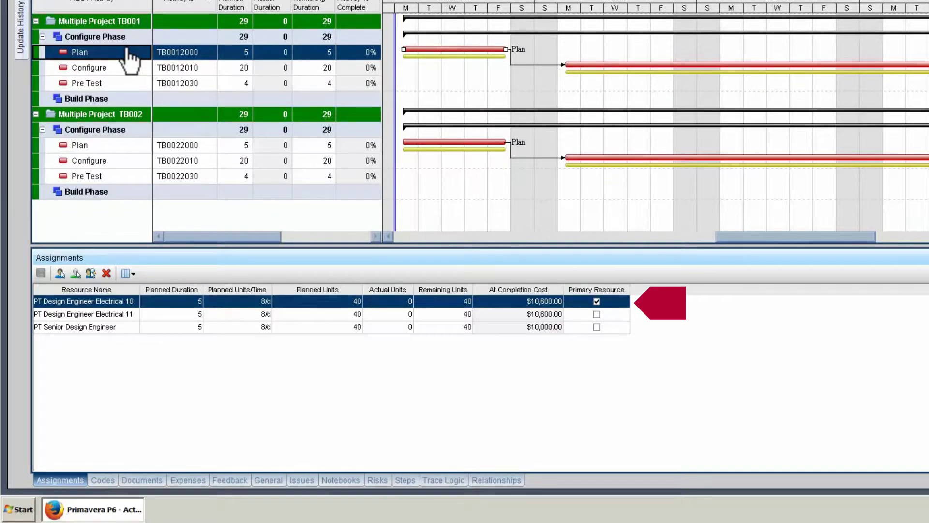
Step: Check the assignments of the Configure, Pre Test and Plan activities in TB001 and TB002, confirming the same three engineers
{"action": "left_click", "coordinate": [130, 65]}
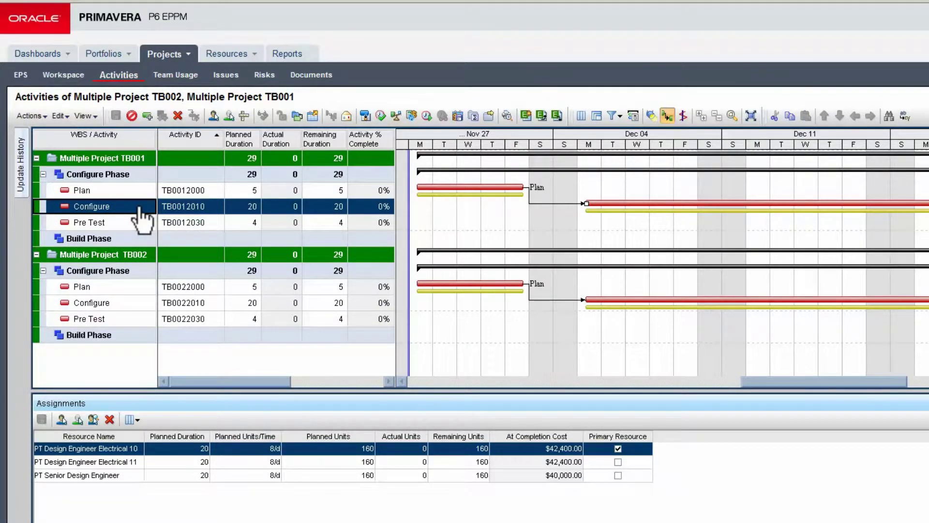
{"action": "key", "text": "Down"}
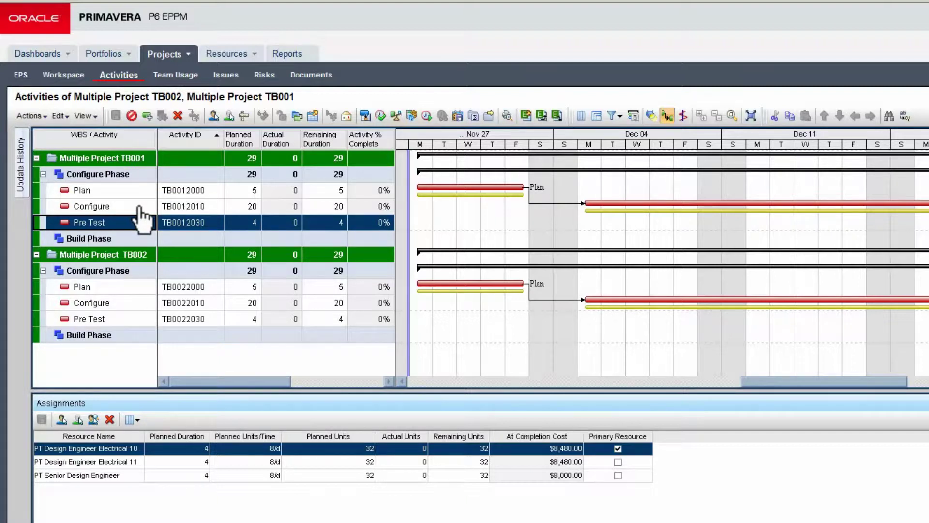
{"action": "left_click", "coordinate": [118, 287]}
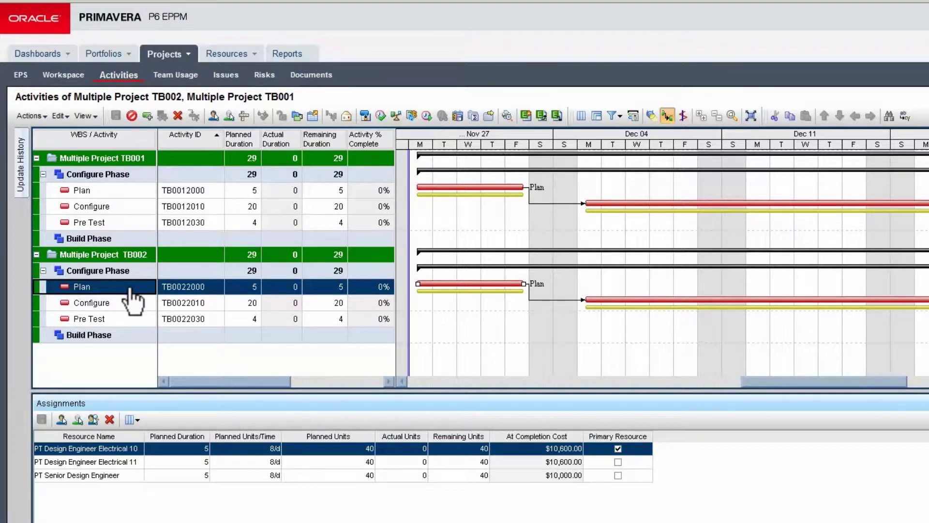
{"action": "key", "text": "Down"}
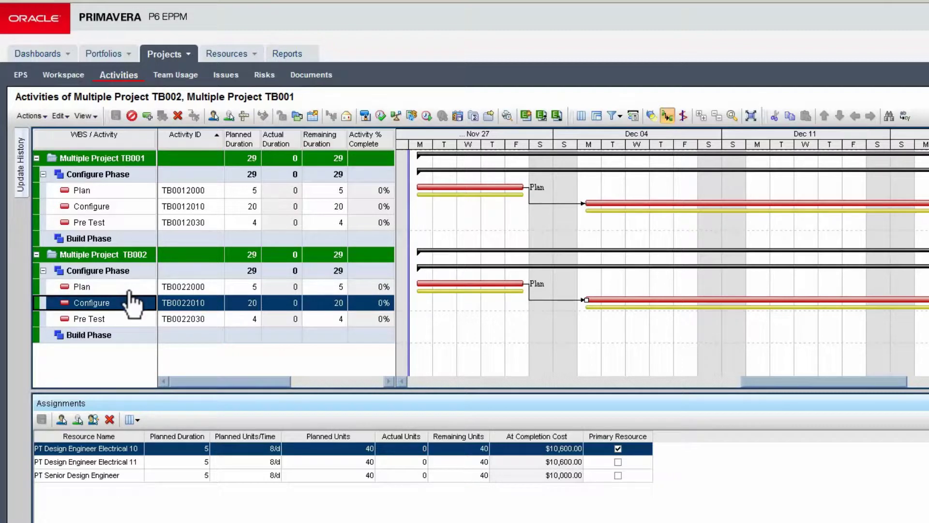
{"action": "key", "text": "Down"}
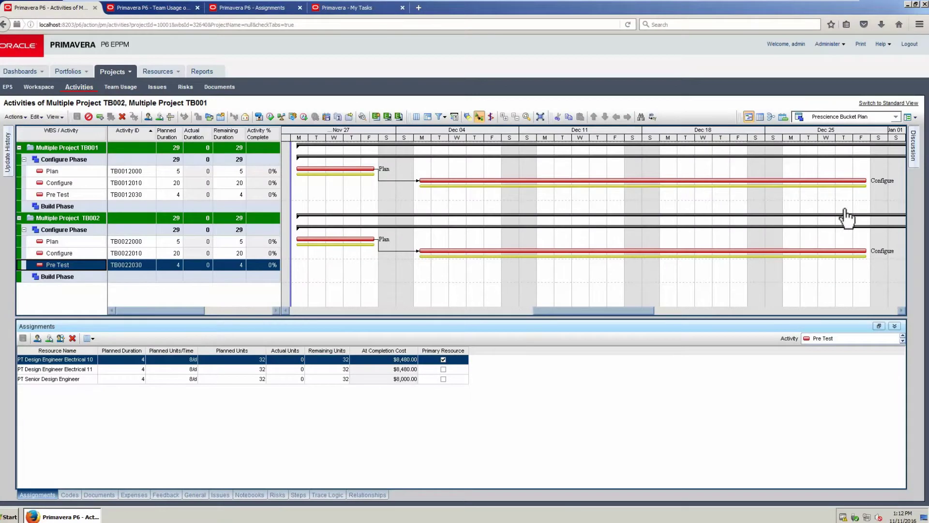
Step: Post a comment on TB002's Plan activity telling the assignee their assignments are being updated today
{"action": "key", "text": "Up"}
{"action": "key", "text": "Up"}
{"action": "left_click", "coordinate": [914, 169]}
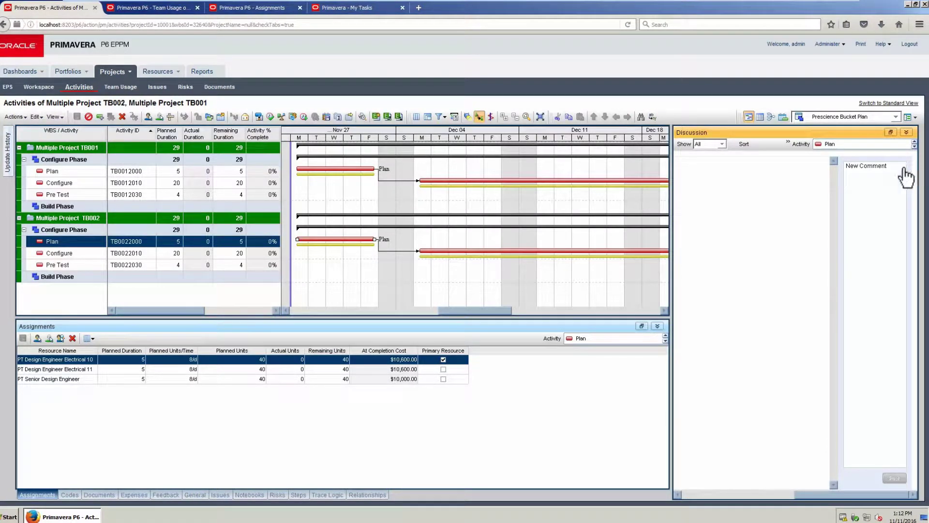
{"action": "left_click", "coordinate": [862, 183]}
{"action": "type", "text": "Ken, Updating your assignments today. Mary"}
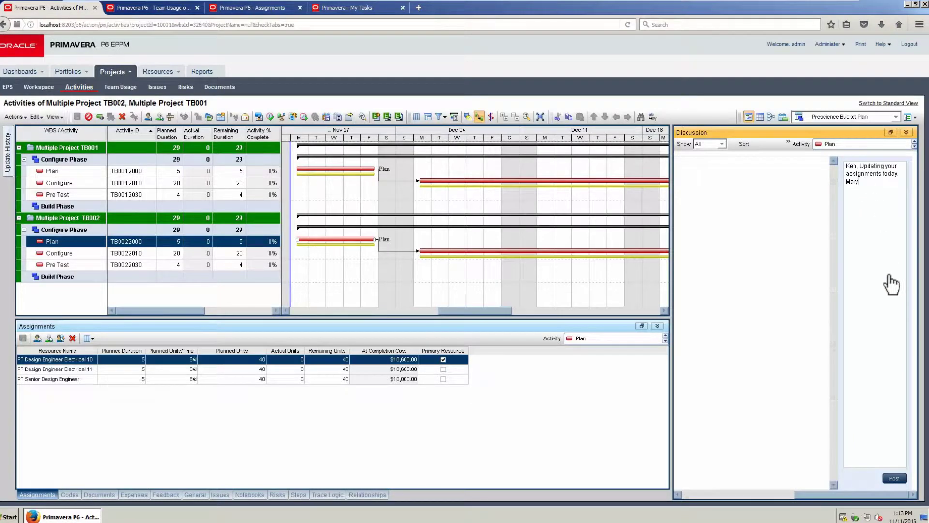
{"action": "left_click", "coordinate": [894, 478]}
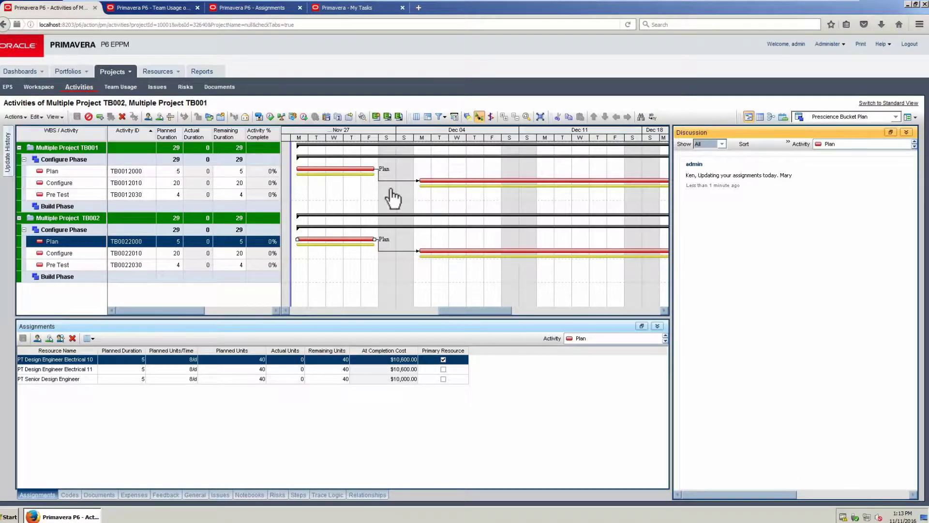
{"action": "left_click", "coordinate": [367, 9]}
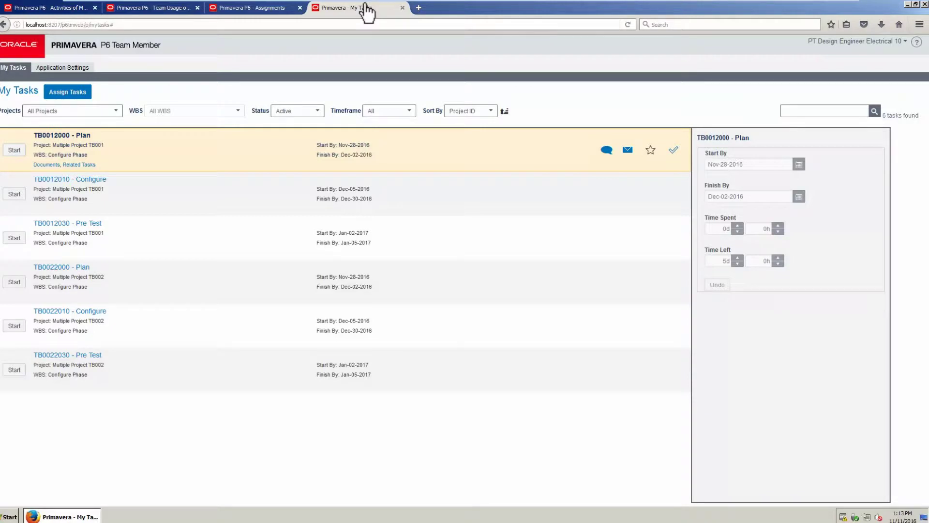
Step: Post a thank-you reply to the manager in the TB0022000 - Plan task discussion, then close it
{"action": "left_click", "coordinate": [90, 279]}
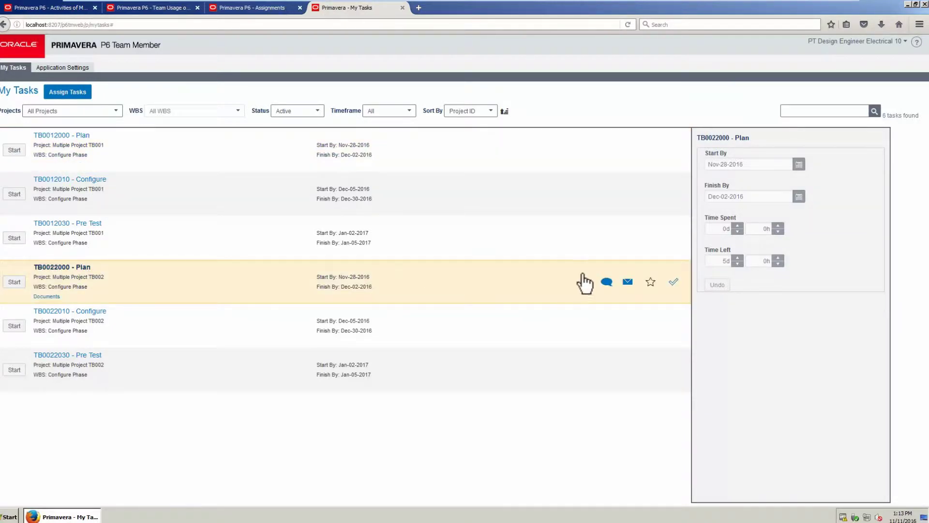
{"action": "left_click", "coordinate": [606, 282]}
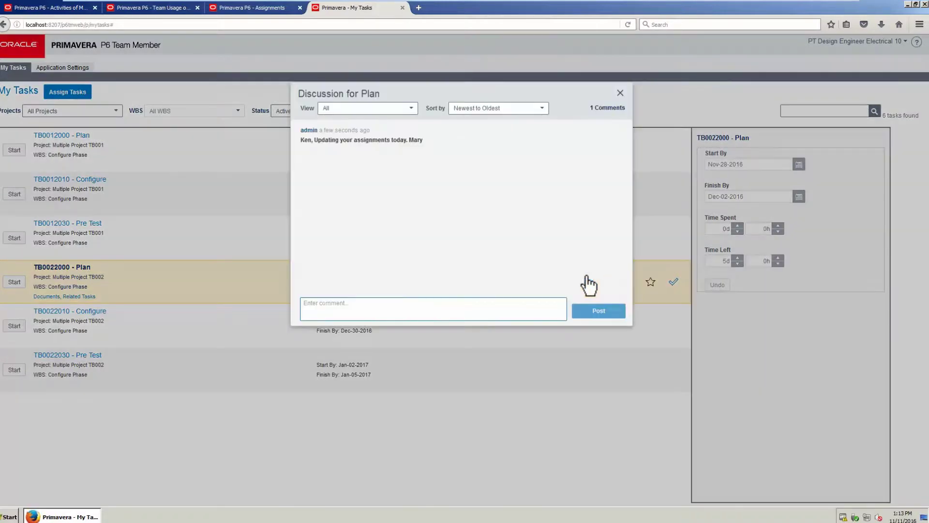
{"action": "type", "text": "Mary, Thnks. Ken"}
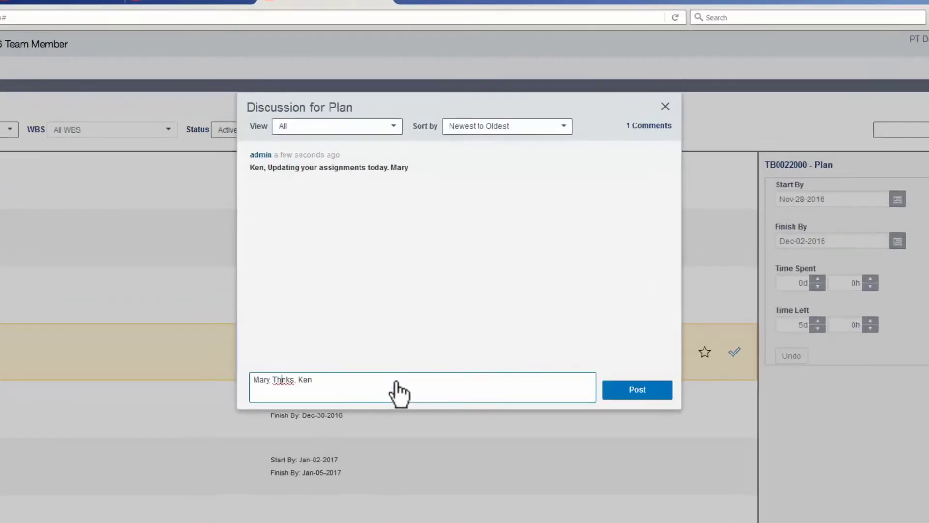
{"action": "left_click", "coordinate": [638, 388]}
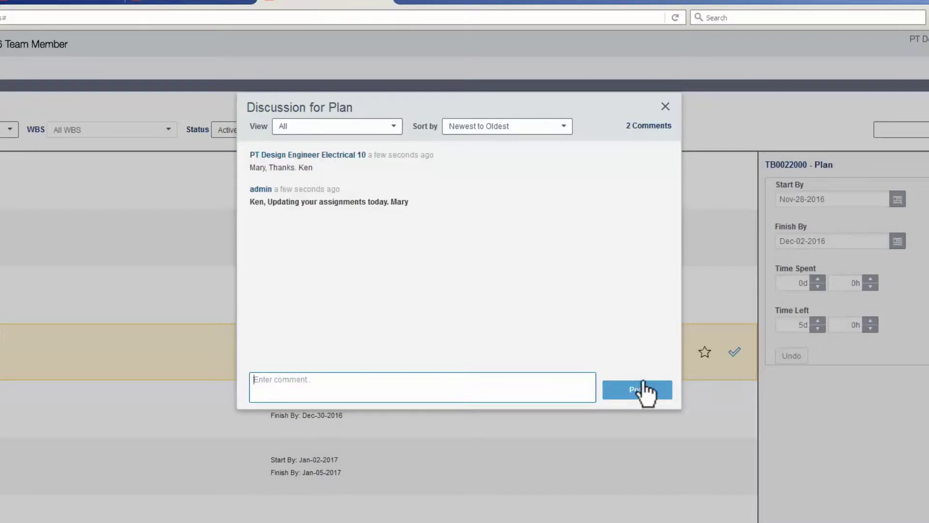
{"action": "left_click", "coordinate": [665, 106]}
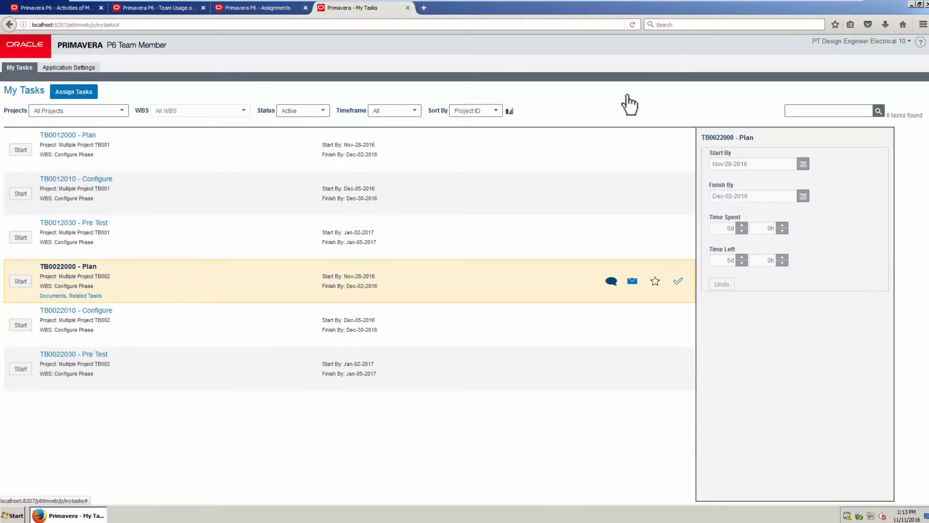
Step: Set the Plan discussion to show All comments, then collapse the Discussion panel
{"action": "left_click", "coordinate": [75, 8]}
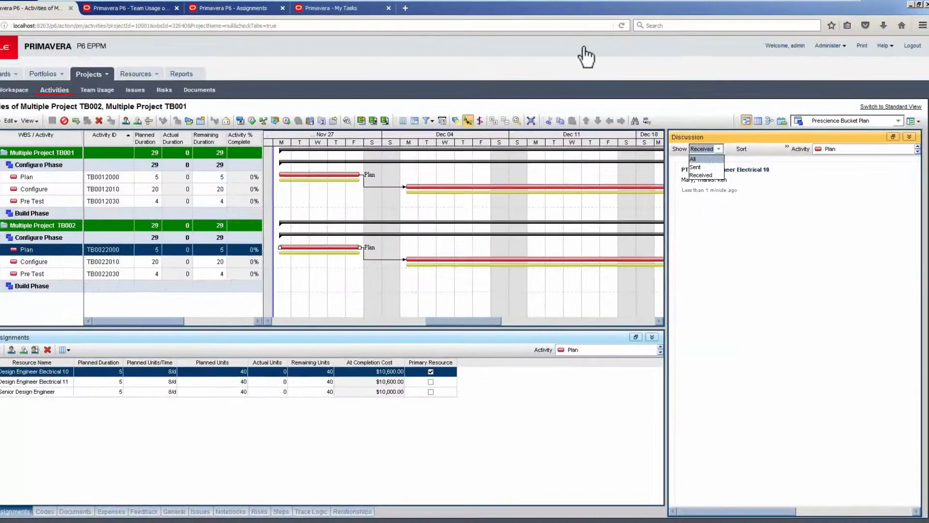
{"action": "left_click", "coordinate": [725, 146]}
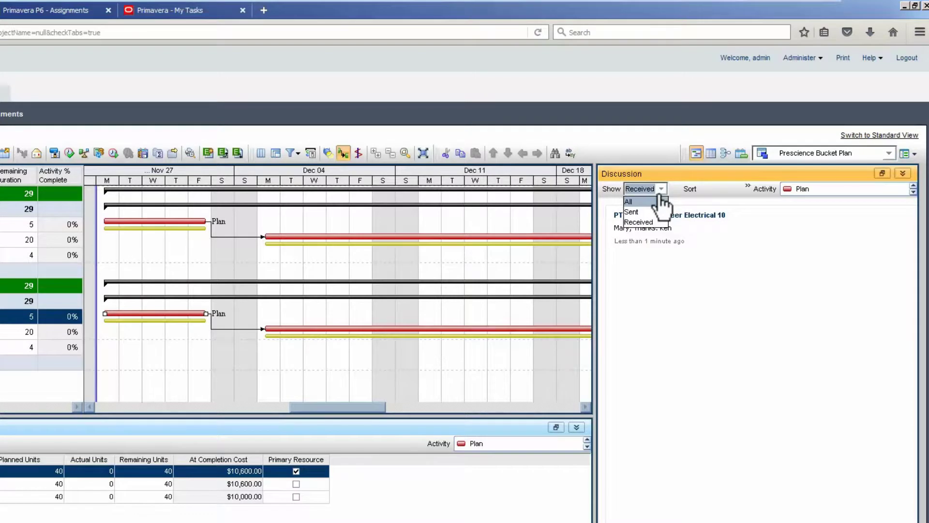
{"action": "left_click", "coordinate": [662, 202]}
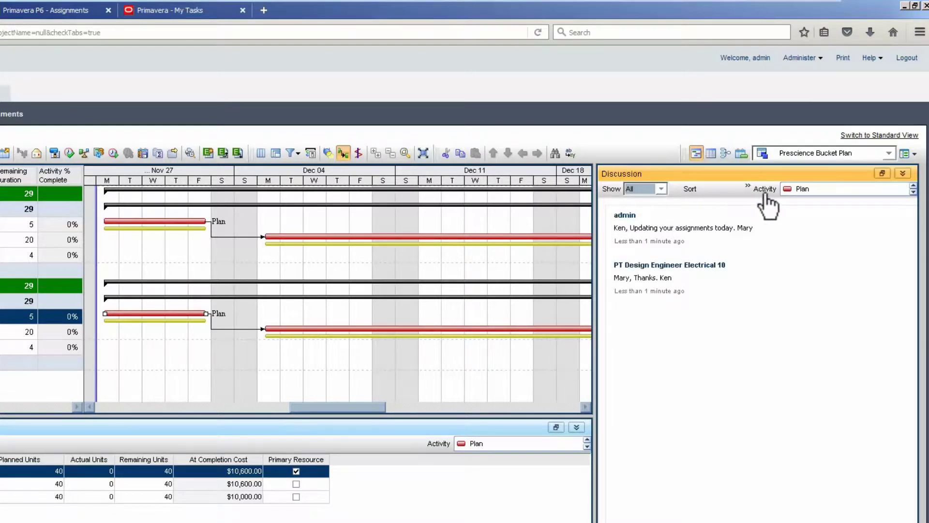
{"action": "left_click", "coordinate": [903, 175]}
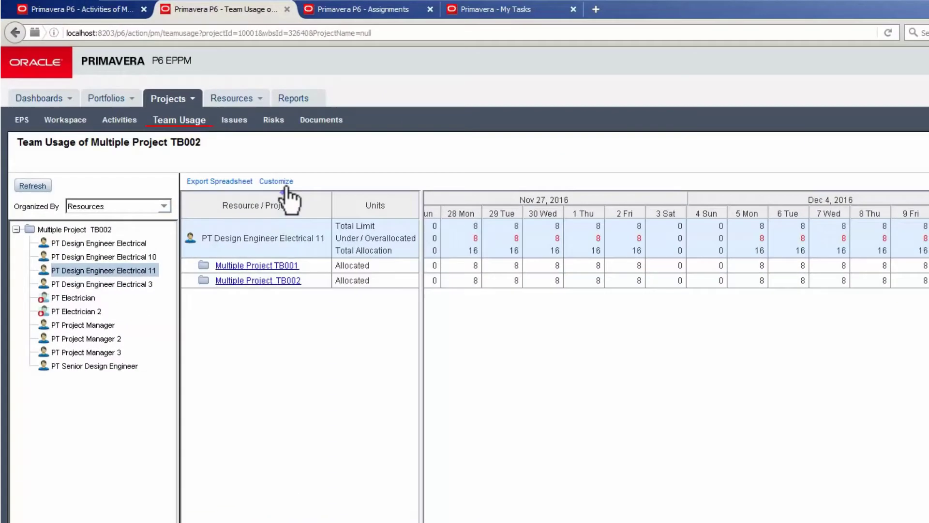
Step: Customize Team Usage to a Week / Day timescale displaying Units, and save the settings
{"action": "left_click", "coordinate": [284, 183]}
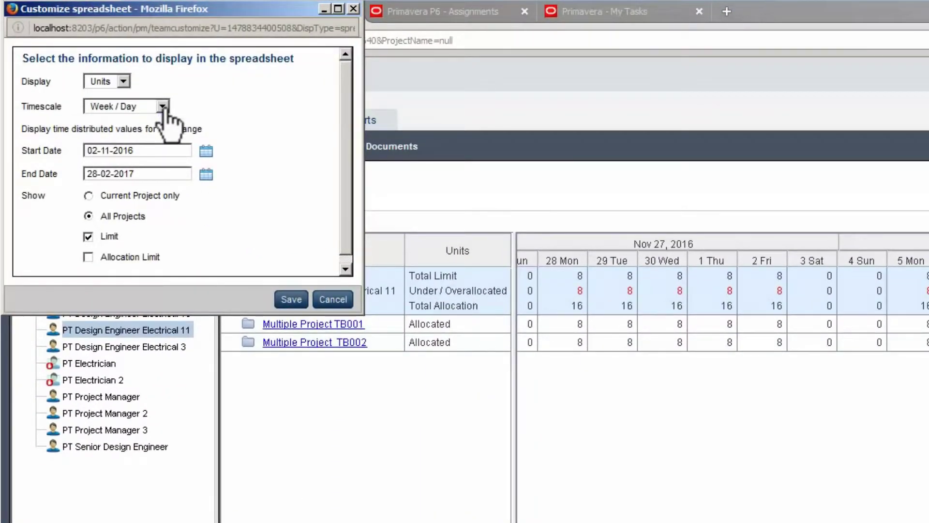
{"action": "left_click", "coordinate": [162, 106]}
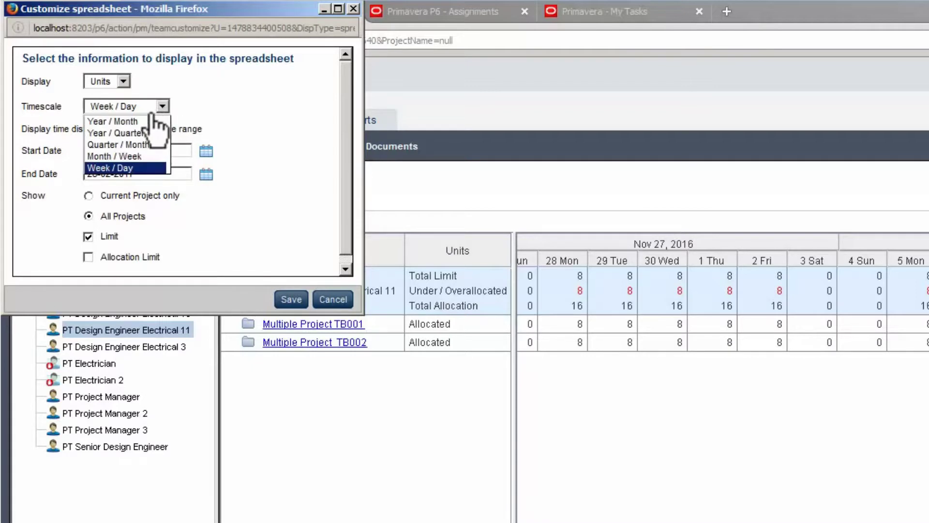
{"action": "left_click", "coordinate": [136, 169]}
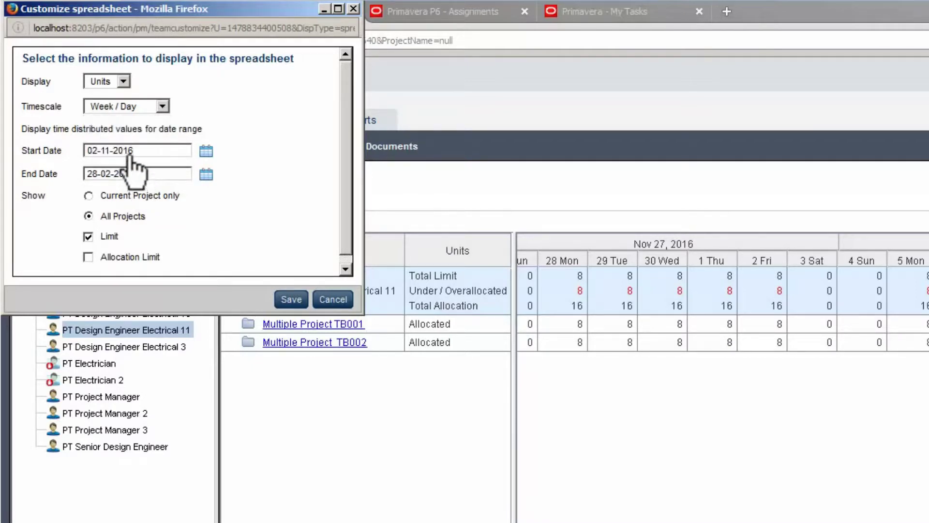
{"action": "left_click", "coordinate": [124, 82]}
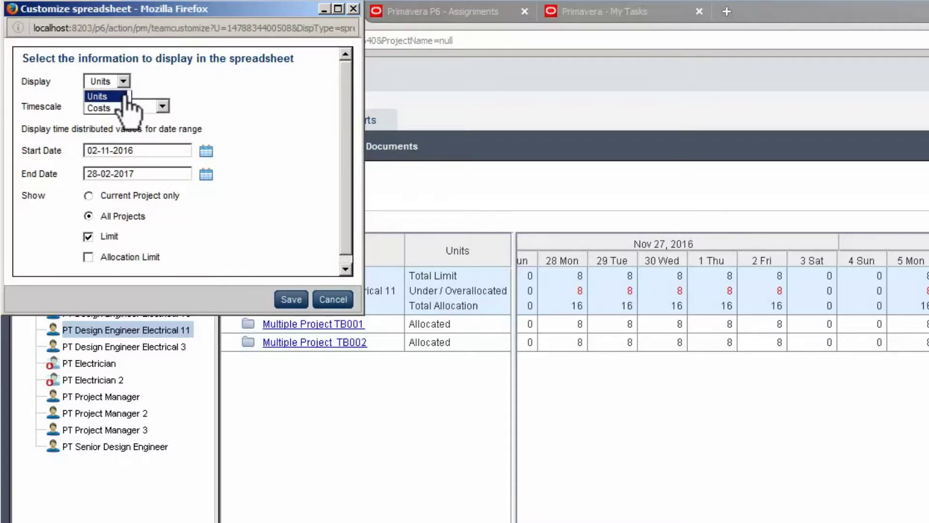
{"action": "left_click", "coordinate": [125, 97]}
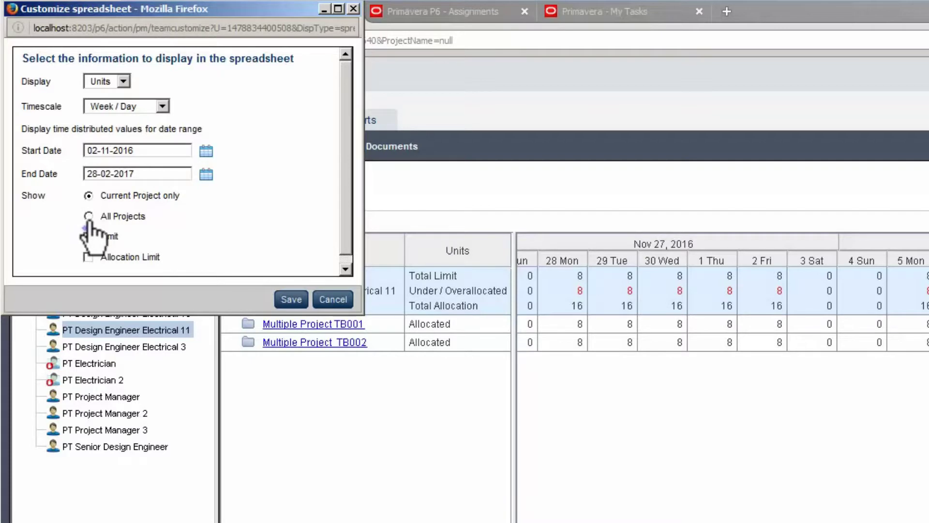
{"action": "left_click", "coordinate": [294, 300]}
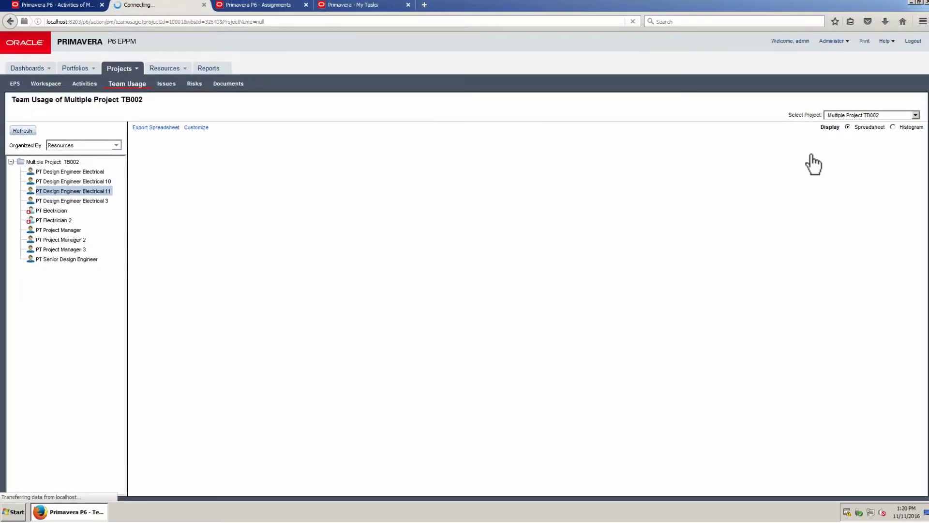
Step: Show PT Design Engineer Electrical 10's usage histogram for Multiple Project TB001 and its resource assignments
{"action": "left_click", "coordinate": [893, 127]}
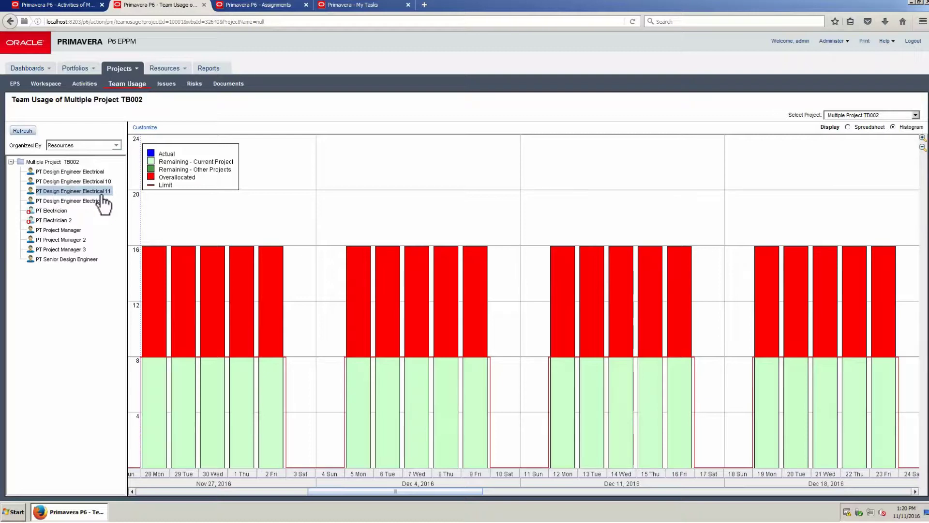
{"action": "key", "text": "Up"}
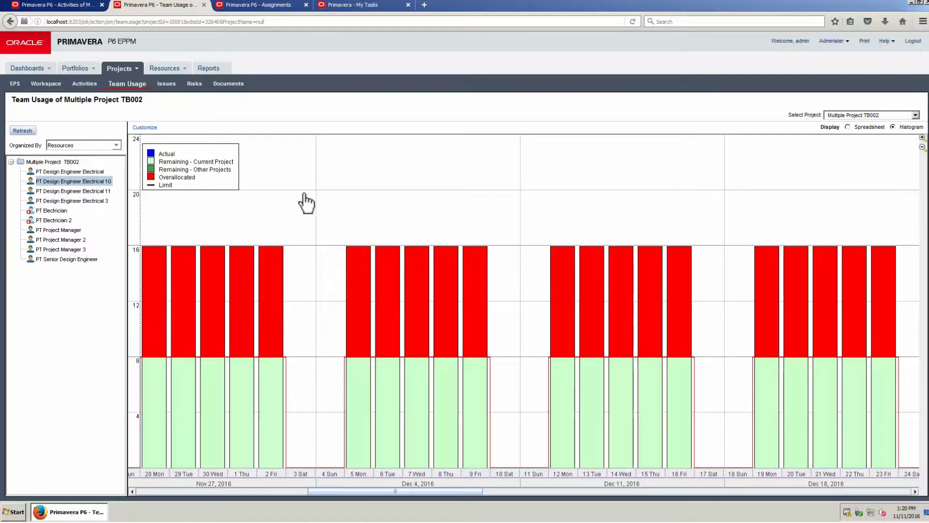
{"action": "left_click", "coordinate": [915, 116]}
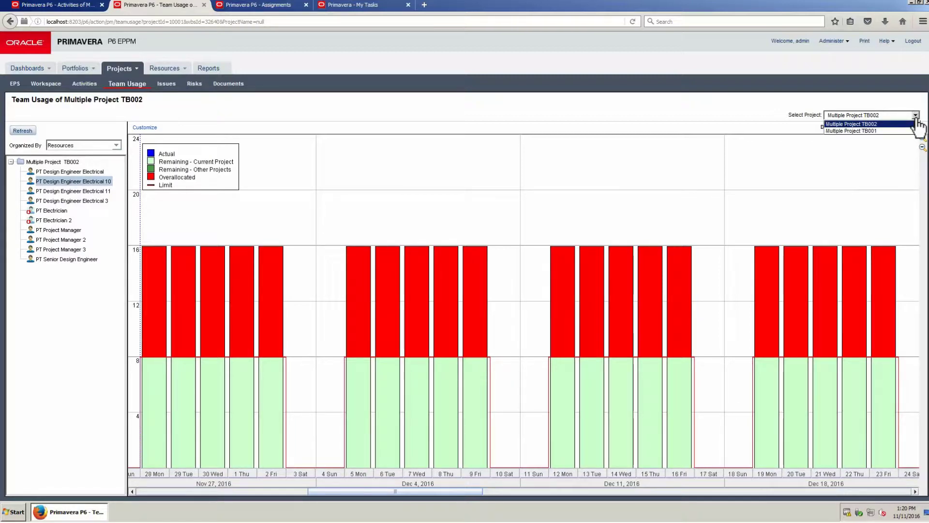
{"action": "left_click", "coordinate": [893, 130]}
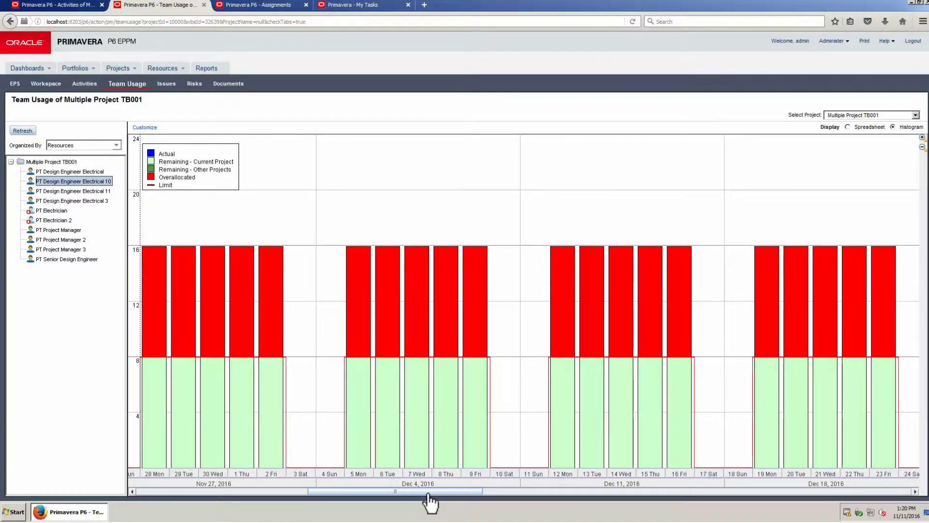
{"action": "left_click_drag", "start_coordinate": [429, 494], "coordinate": [401, 492]}
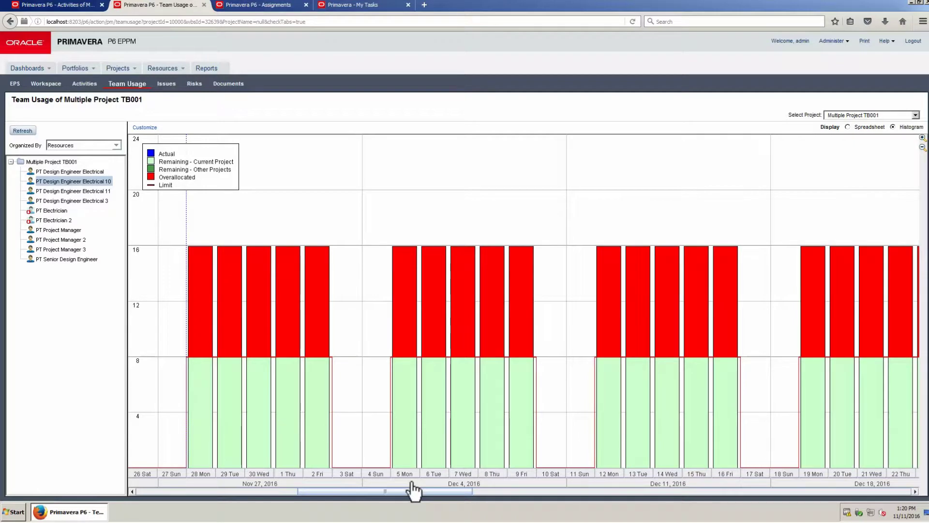
{"action": "left_click", "coordinate": [264, 5]}
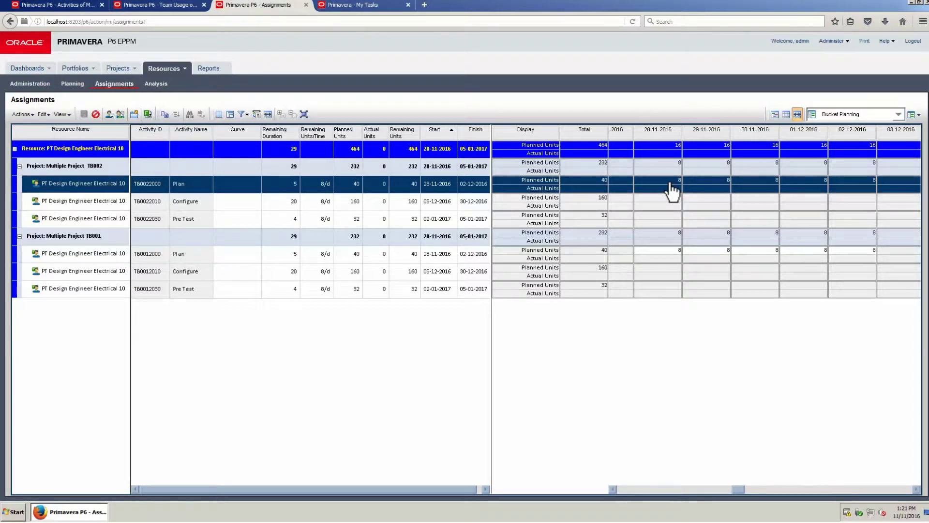
Step: Zero TB001 Plan's units on 28-11 and 30-11 and TB002 Plan's on 01-12-2016, then save
{"action": "left_click", "coordinate": [668, 253]}
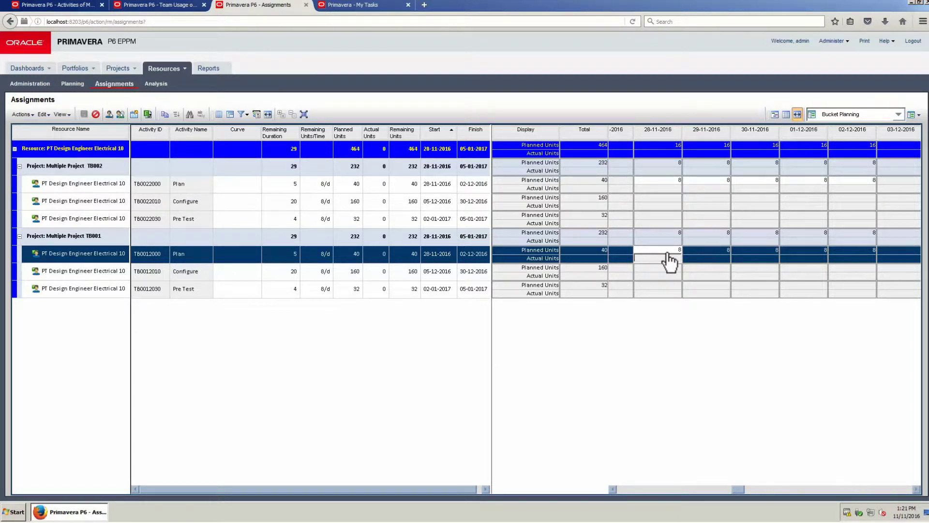
{"action": "type", "text": "0"}
{"action": "left_click", "coordinate": [728, 181]}
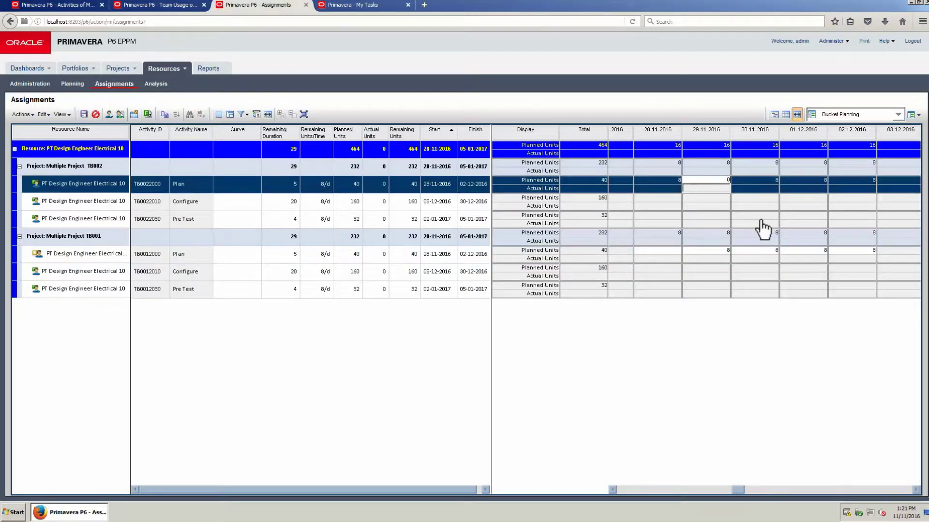
{"action": "left_click", "coordinate": [764, 251]}
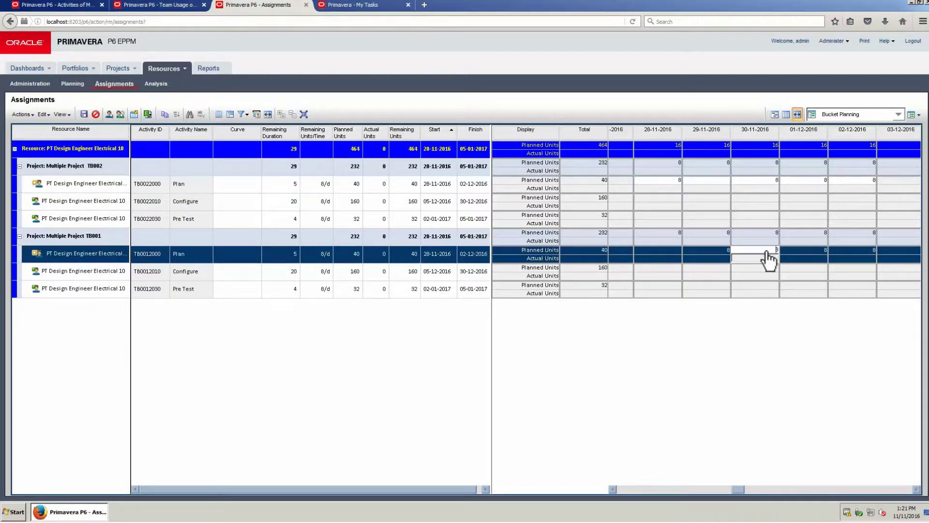
{"action": "type", "text": "0"}
{"action": "left_click", "coordinate": [822, 183]}
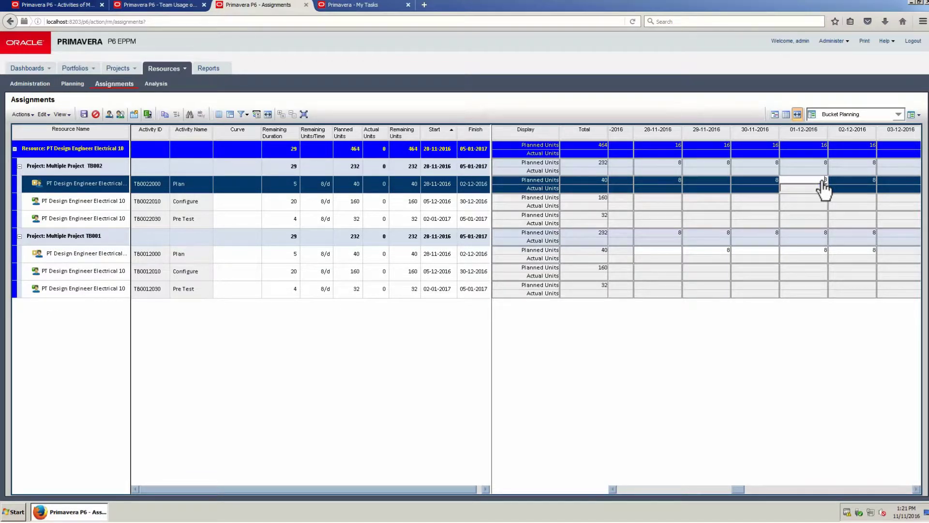
{"action": "type", "text": "0"}
{"action": "left_click", "coordinate": [867, 251]}
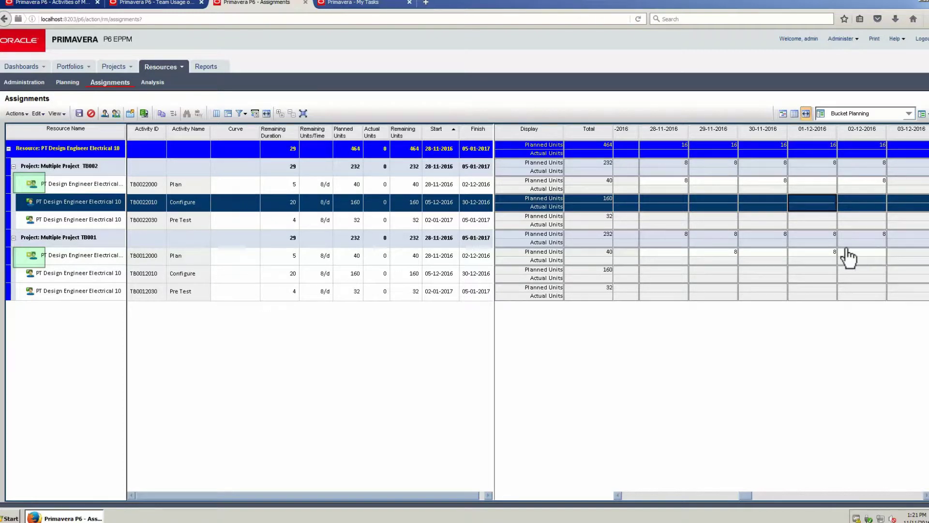
{"action": "left_click", "coordinate": [79, 115]}
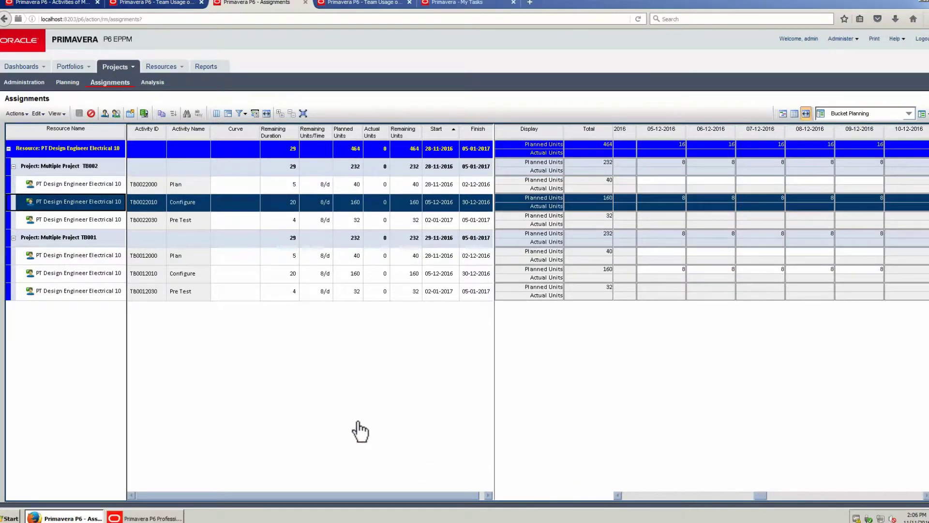
Step: Change the TB002 and TB001 Configure assignments from 8/d to 4/d remaining units and save
{"action": "left_click", "coordinate": [223, 203]}
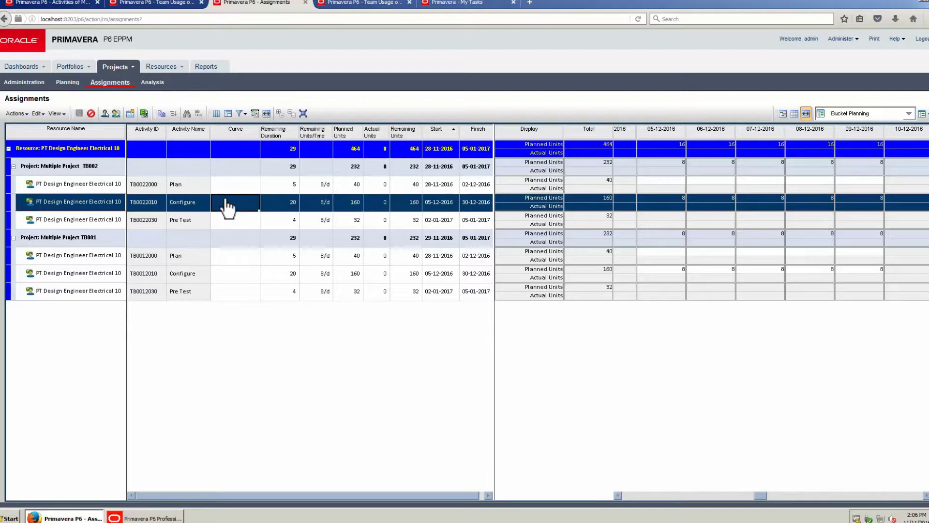
{"action": "double_click", "coordinate": [319, 206]}
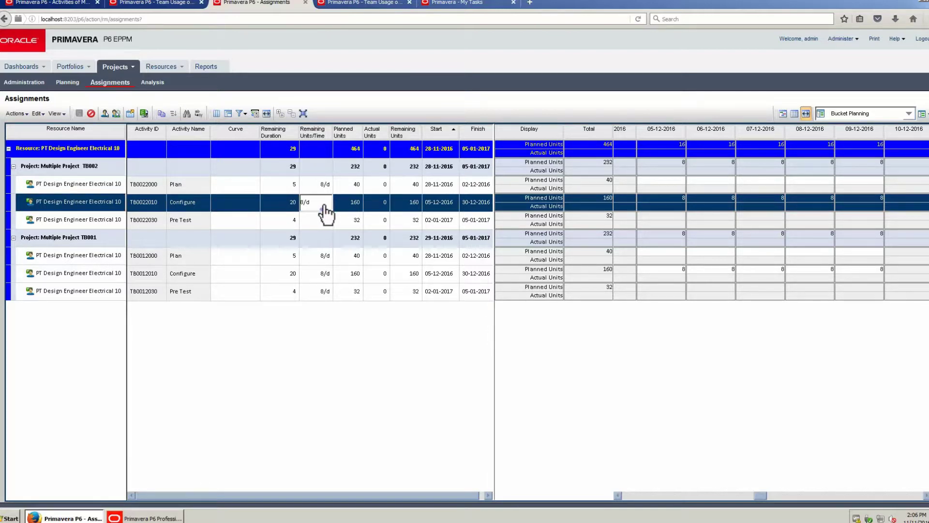
{"action": "key", "text": "ctrl+a"}
{"action": "key", "text": "BackSpace"}
{"action": "type", "text": "4"}
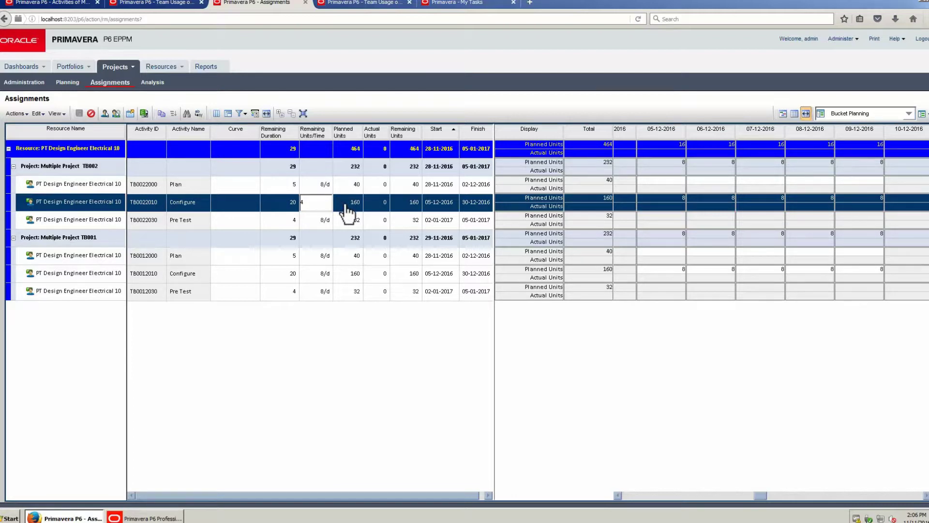
{"action": "left_click", "coordinate": [346, 206]}
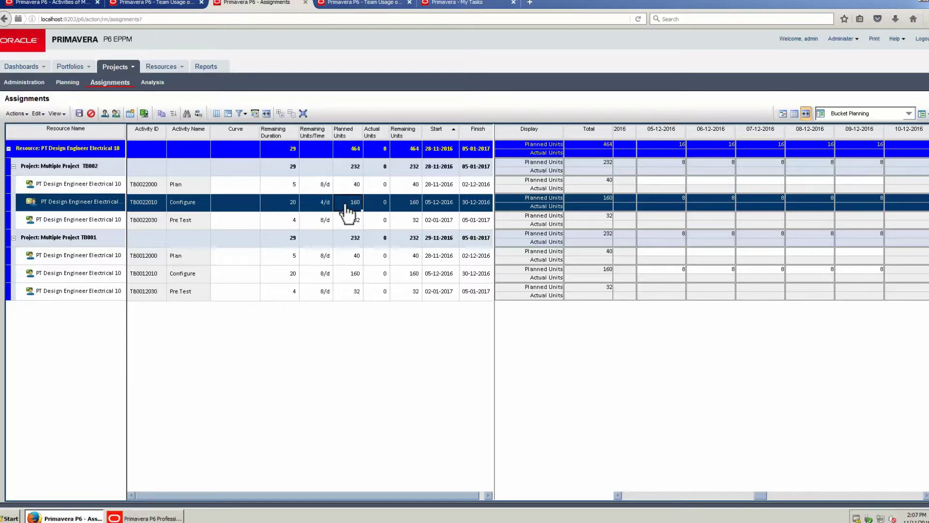
{"action": "left_click", "coordinate": [326, 275]}
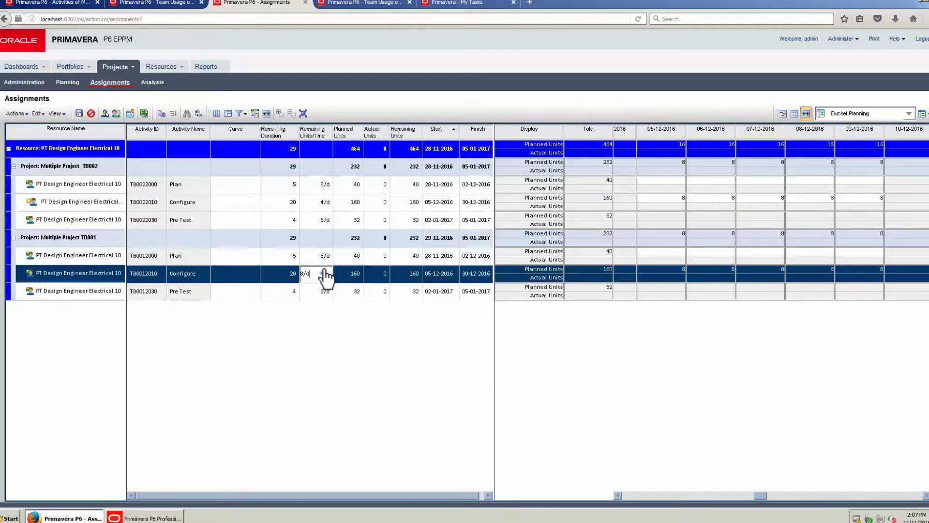
{"action": "key", "text": "BackSpace"}
{"action": "key", "text": "BackSpace"}
{"action": "key", "text": "BackSpace"}
{"action": "type", "text": "4"}
{"action": "left_click", "coordinate": [362, 277]}
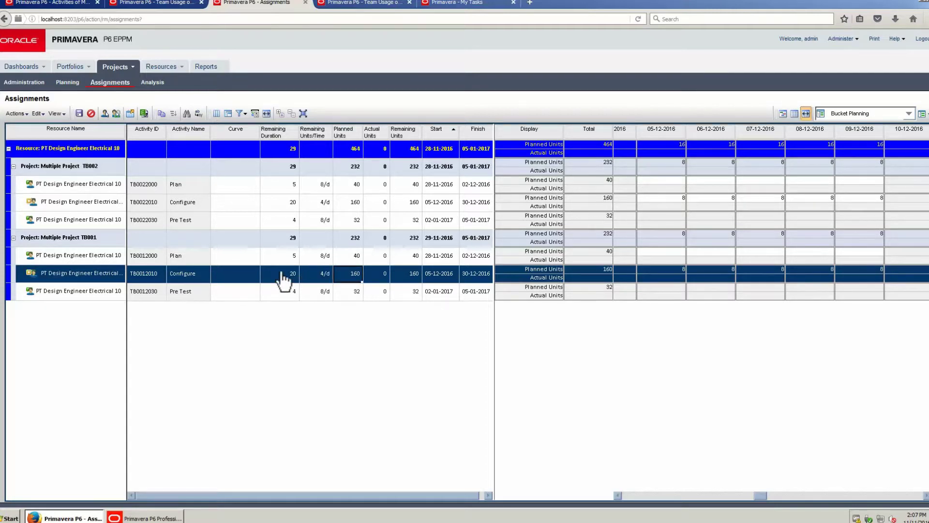
{"action": "left_click", "coordinate": [80, 114]}
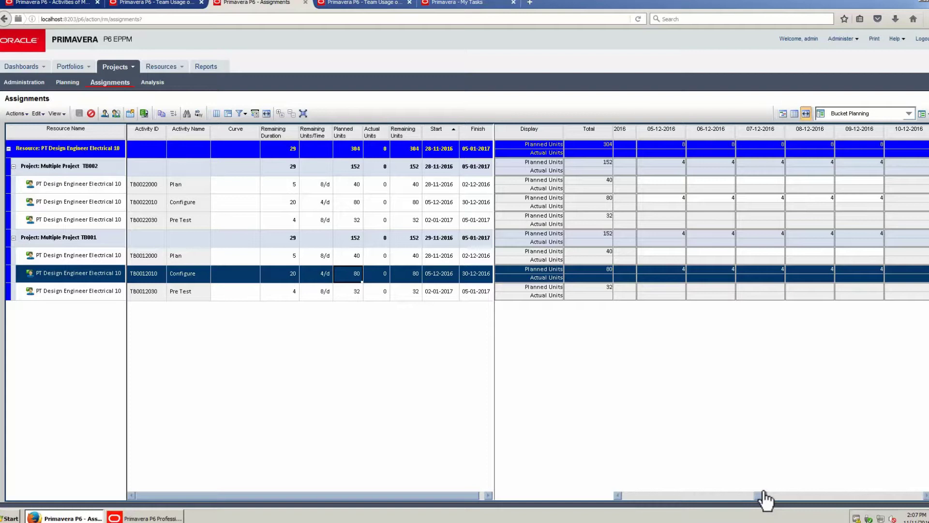
{"action": "left_click_drag", "start_coordinate": [764, 493], "coordinate": [810, 485]}
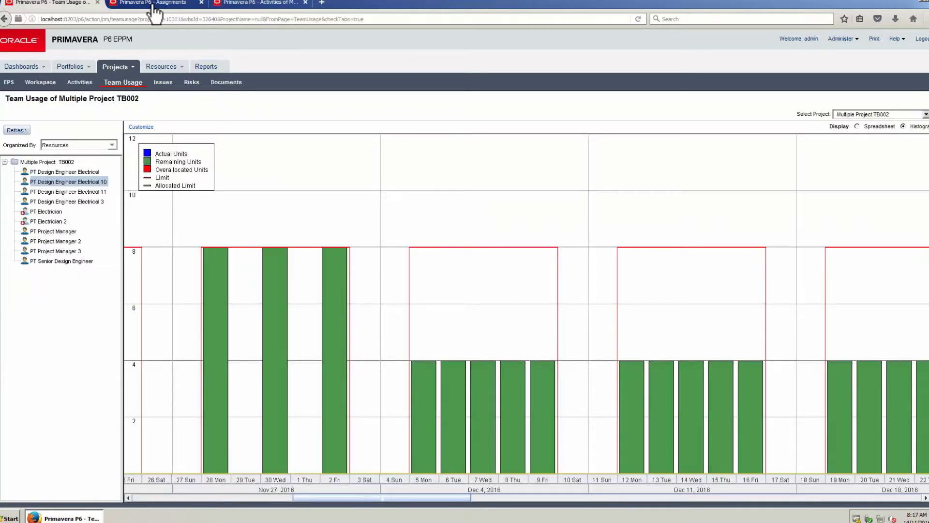
Step: Select PT Design Engineer Electrical 10 and display its histogram for Multiple Project TB001
{"action": "left_click", "coordinate": [88, 186]}
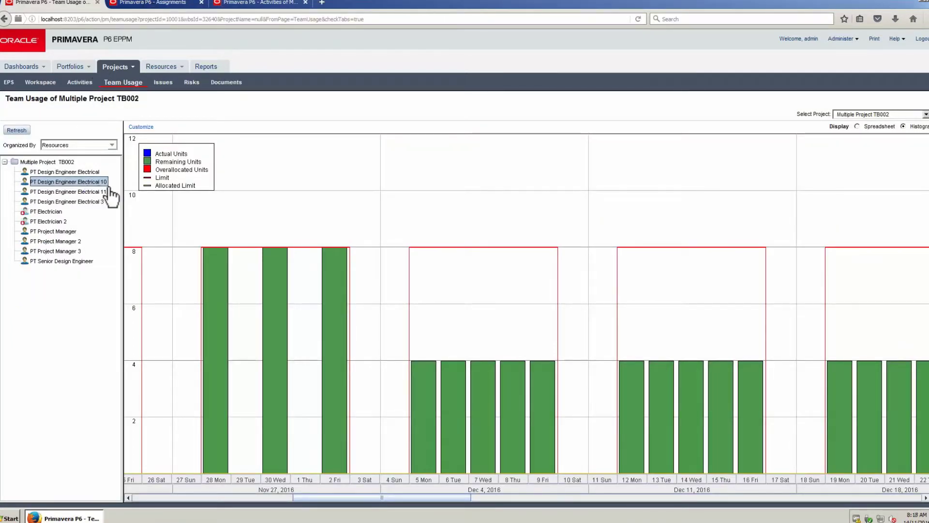
{"action": "left_click", "coordinate": [218, 299]}
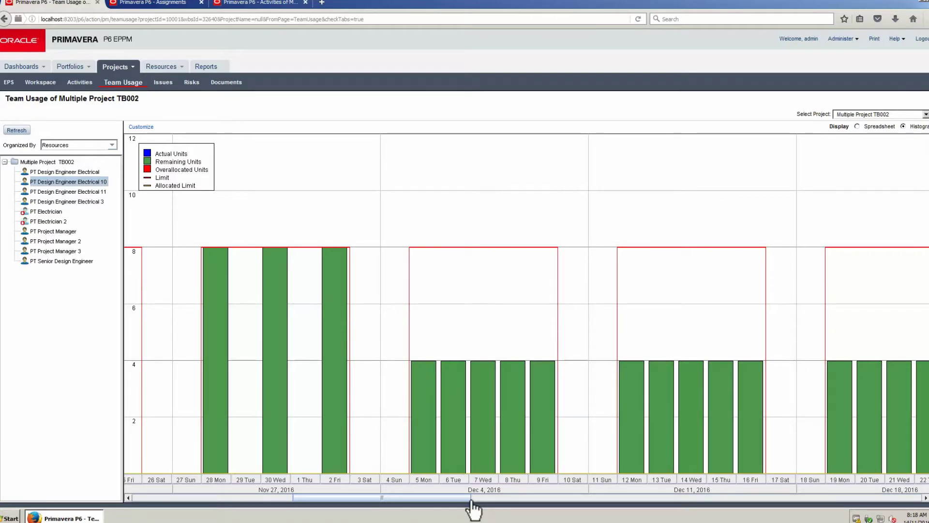
{"action": "left_click", "coordinate": [471, 499]}
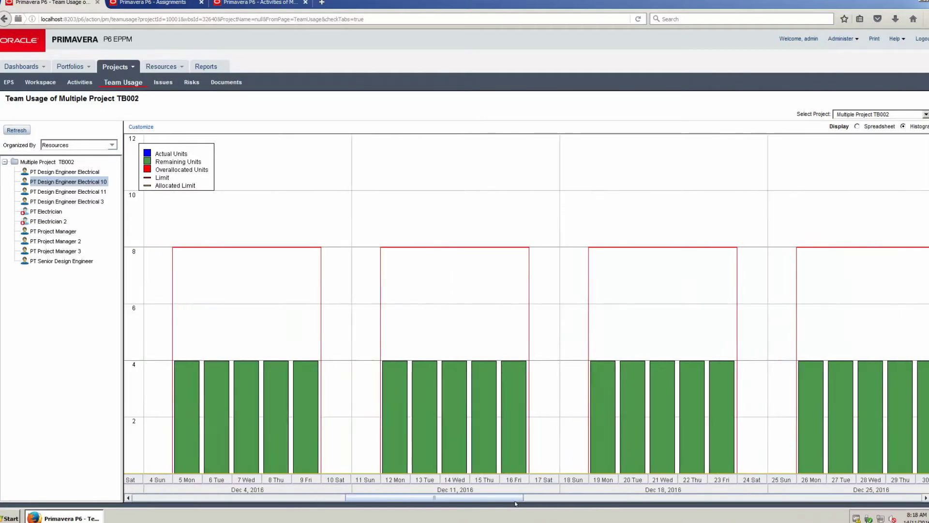
{"action": "left_click", "coordinate": [925, 116]}
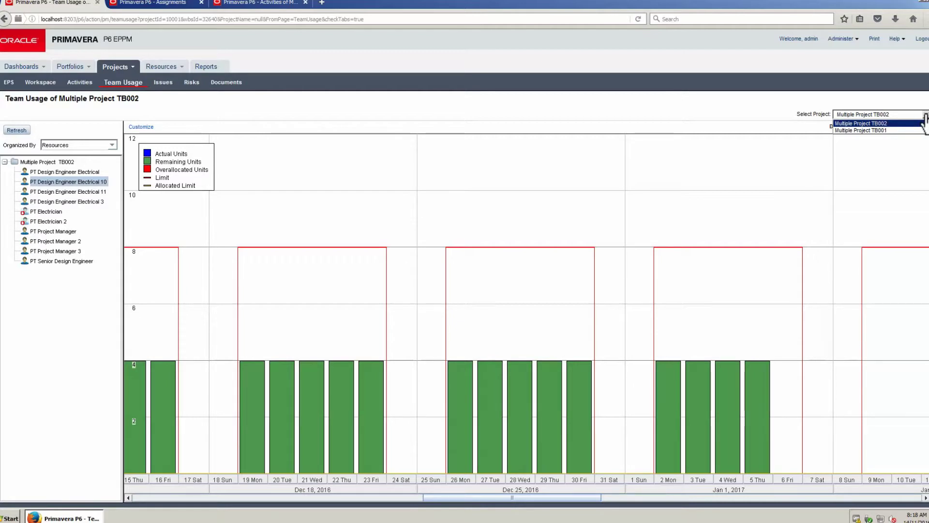
{"action": "left_click", "coordinate": [902, 131]}
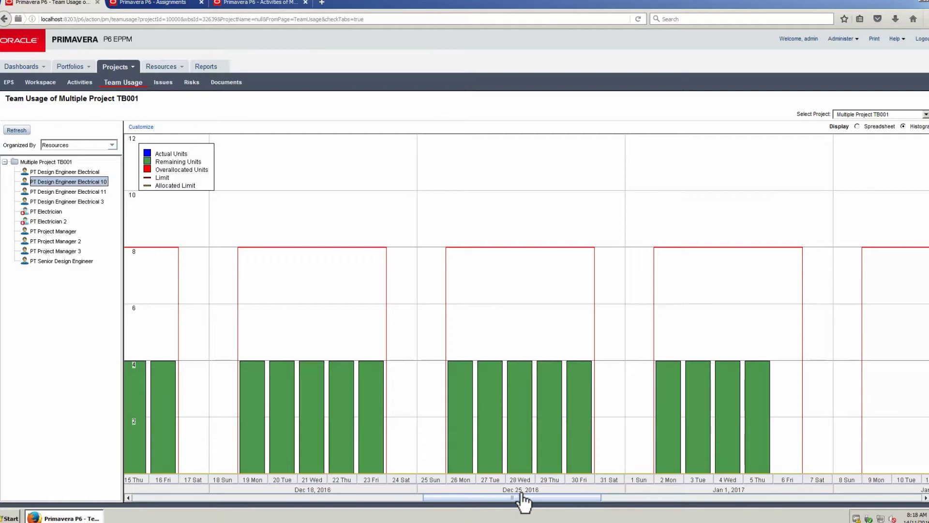
{"action": "left_click_drag", "start_coordinate": [522, 498], "coordinate": [359, 517]}
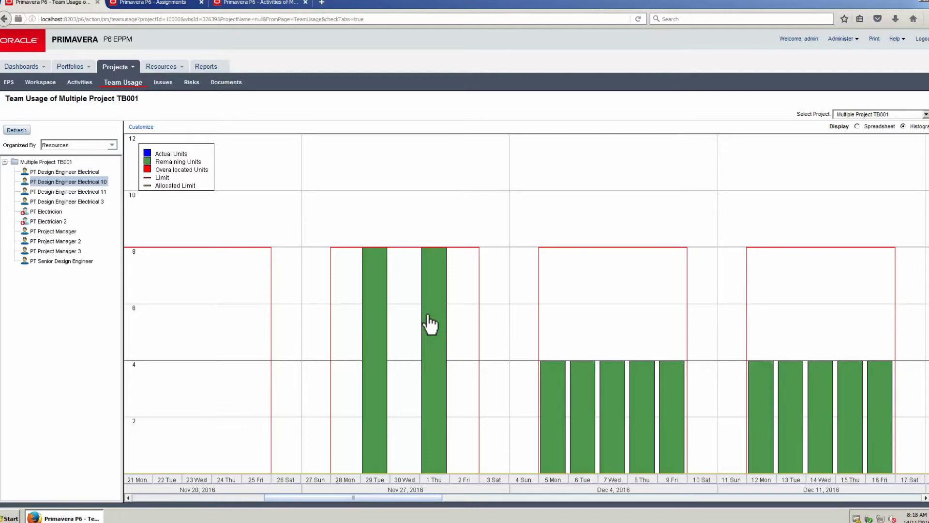
{"action": "left_click", "coordinate": [606, 497]}
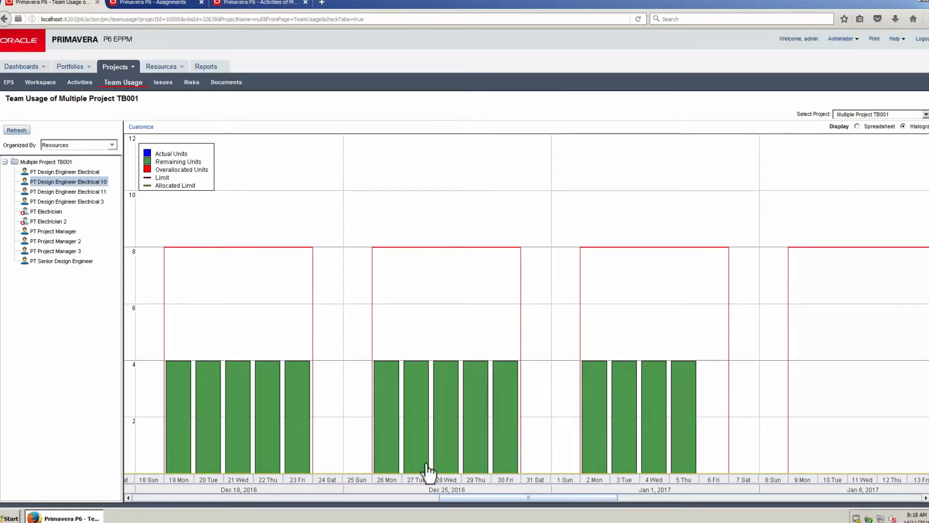
Step: Set the histogram display to include usage from All Projects
{"action": "left_click", "coordinate": [145, 127]}
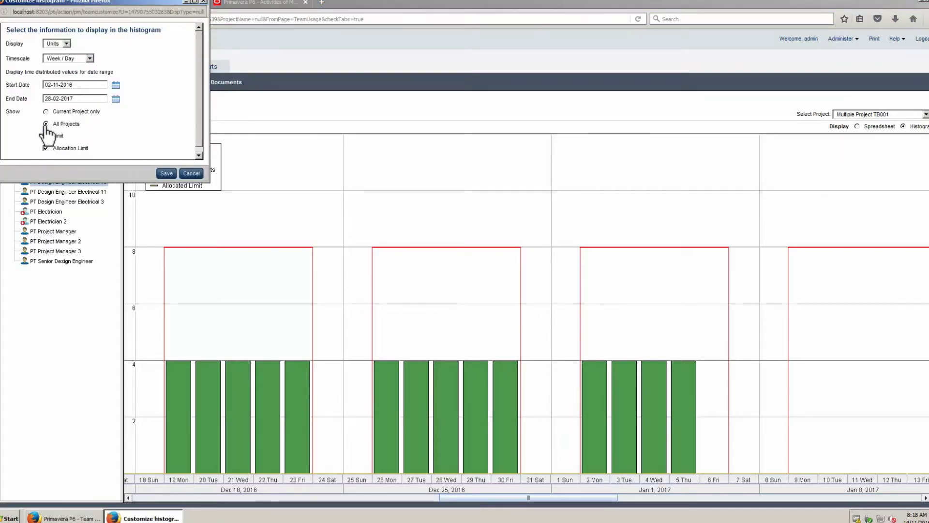
{"action": "left_click", "coordinate": [166, 173]}
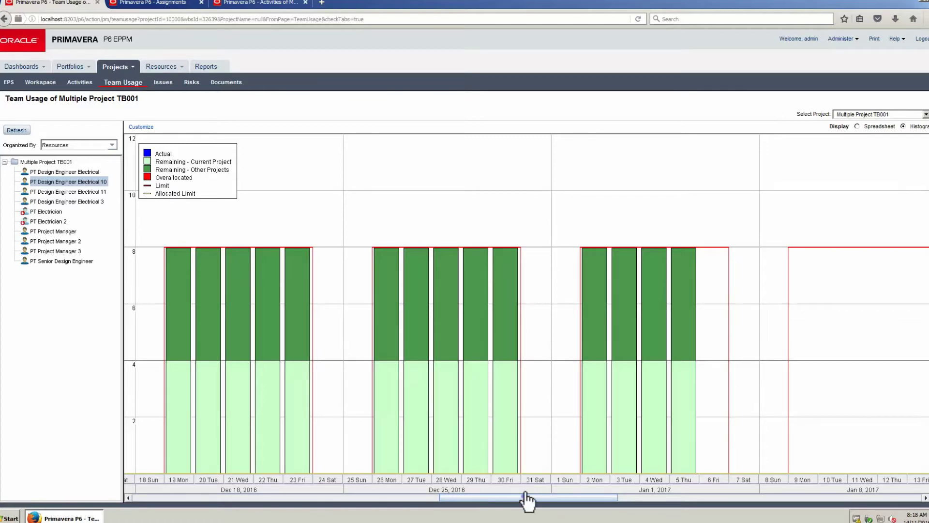
{"action": "left_click_drag", "start_coordinate": [527, 497], "coordinate": [339, 508]}
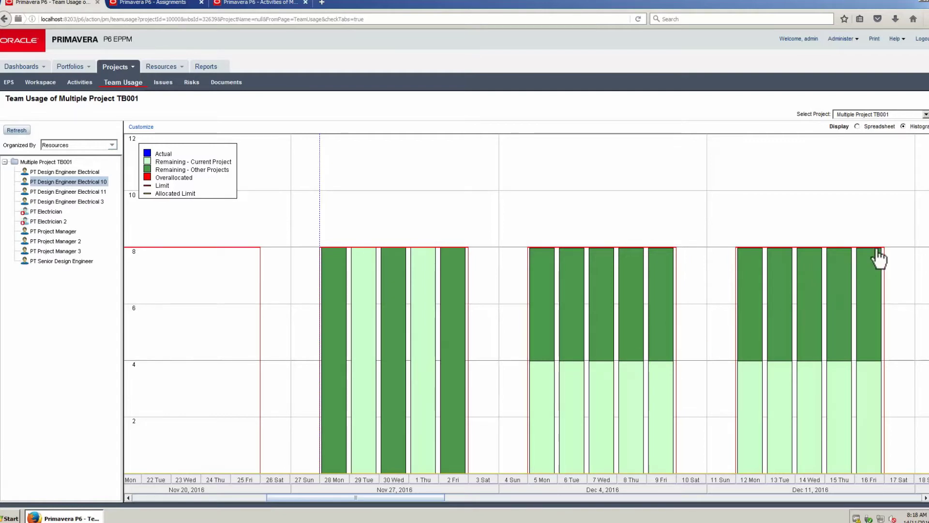
Step: Show Multiple Project TB002's team usage as a spreadsheet
{"action": "left_click", "coordinate": [925, 114]}
{"action": "left_click", "coordinate": [924, 127]}
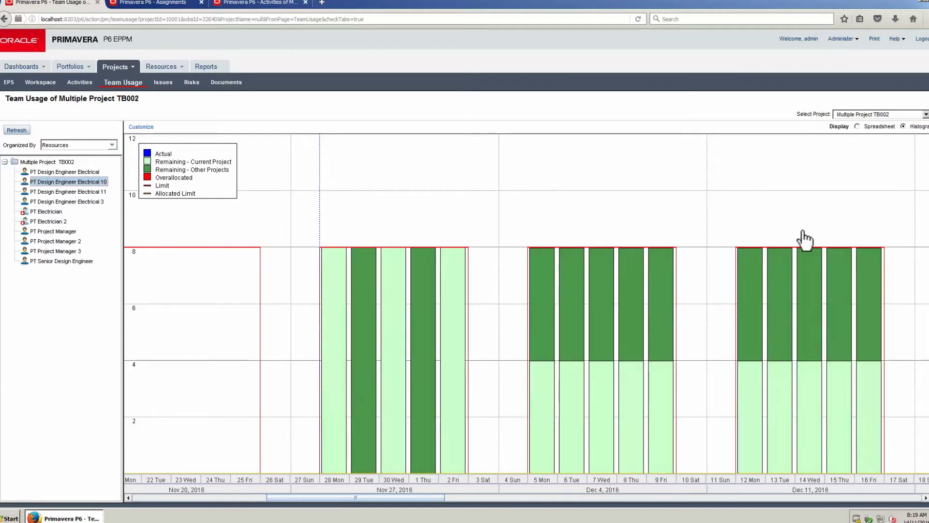
{"action": "left_click", "coordinate": [857, 126]}
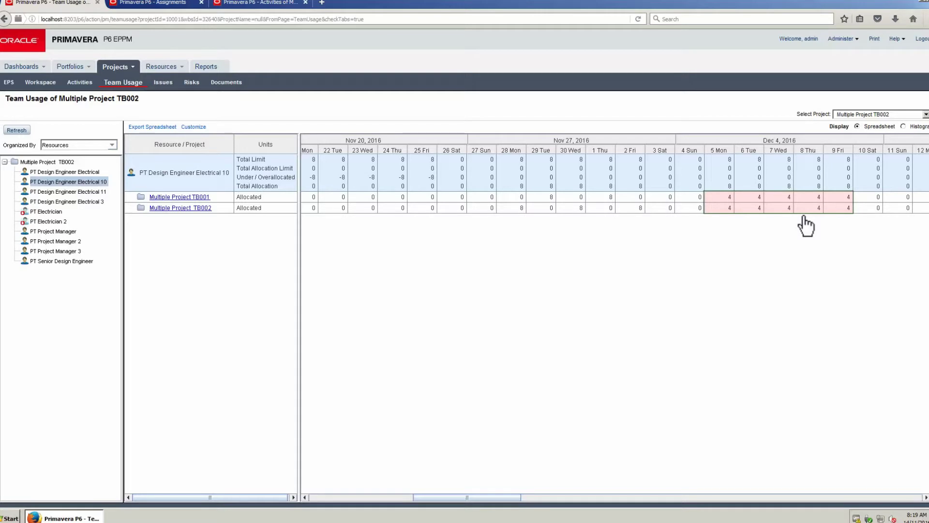
Step: Scroll the usage spreadsheet to bring the Plan activity's resource assignments into view
{"action": "left_click_drag", "start_coordinate": [505, 497], "coordinate": [648, 481]}
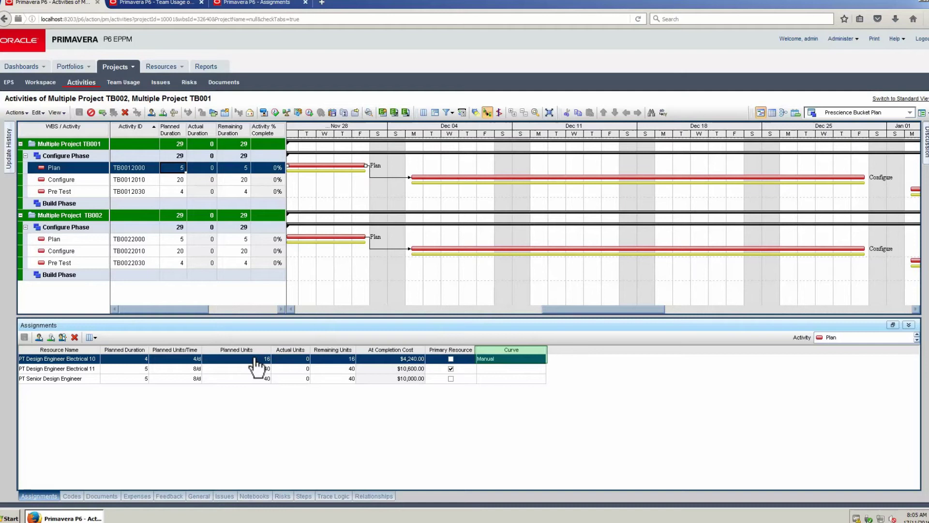
Step: Commit the TB001 Plan edit, then list TB002 Configure's assignments, showing Electrical 10 at 80 units
{"action": "key", "text": "Return"}
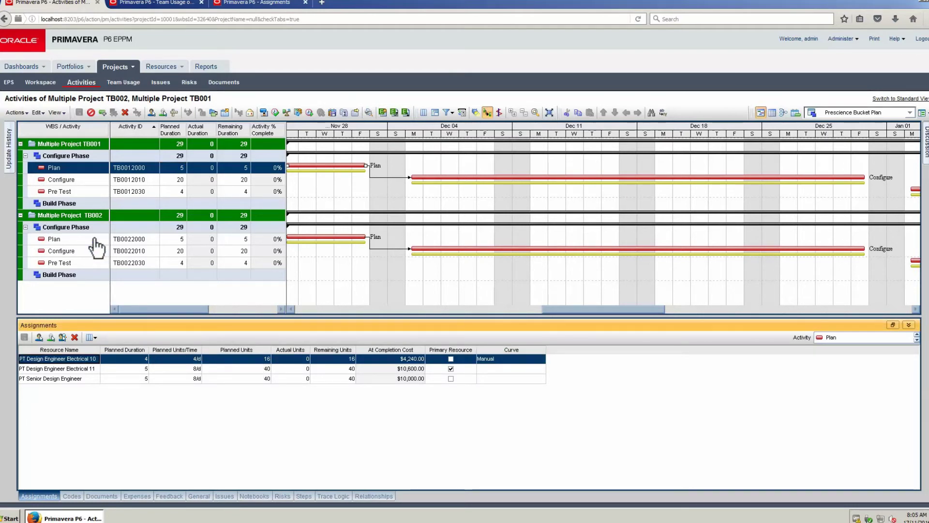
{"action": "left_click", "coordinate": [206, 239]}
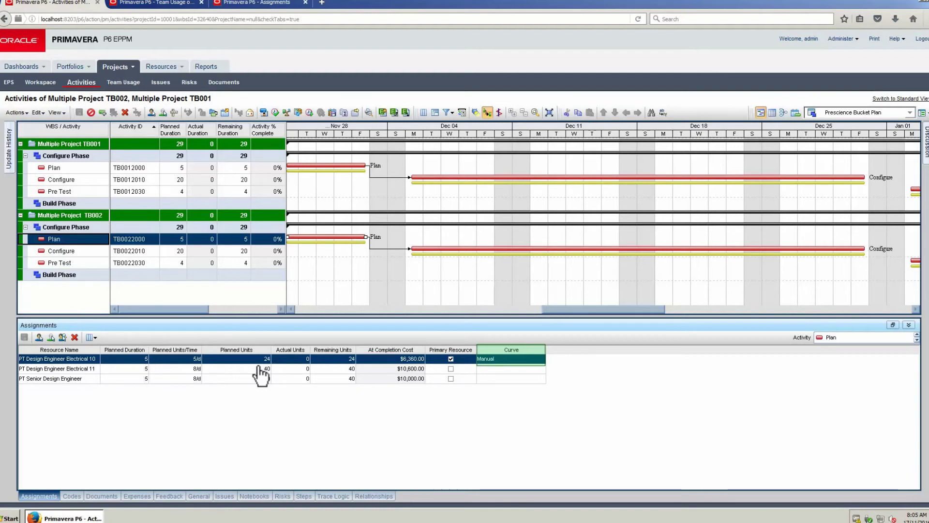
{"action": "left_click", "coordinate": [76, 251]}
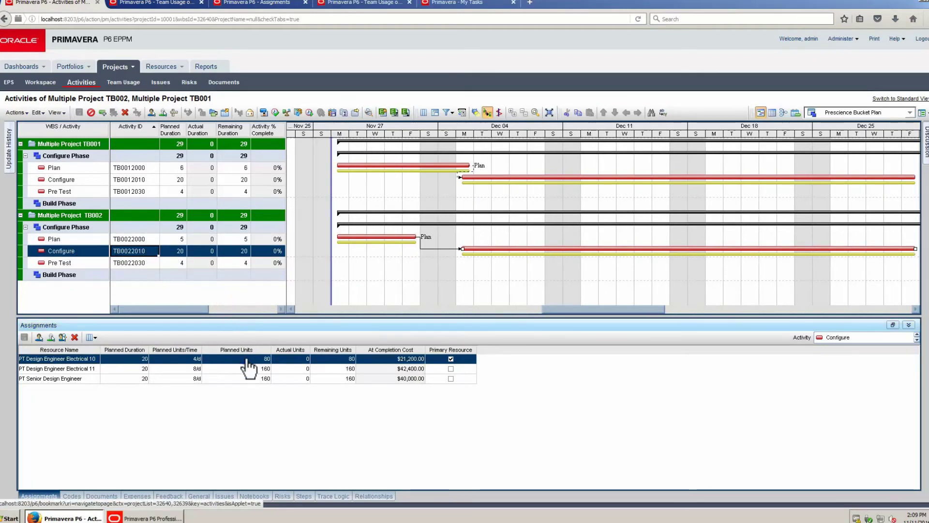